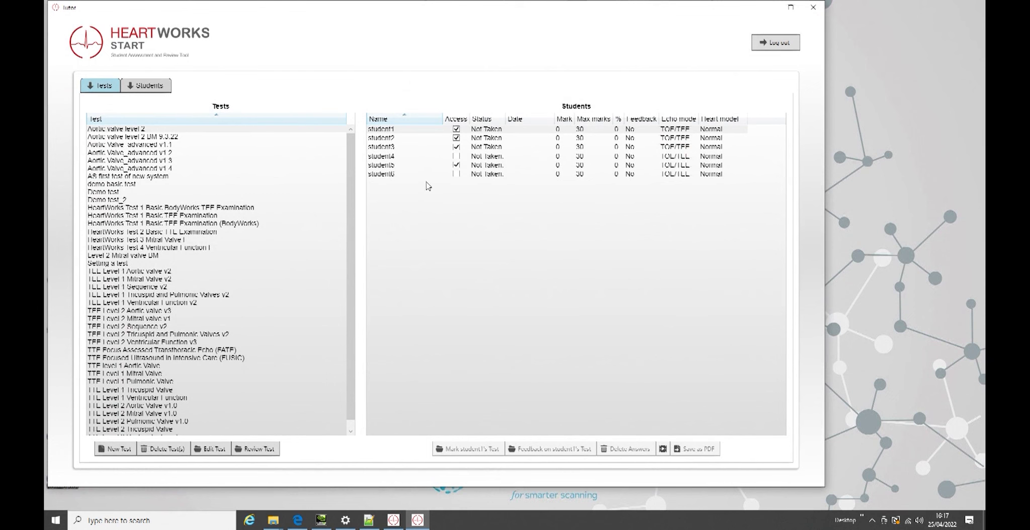
Select student6 in the students view, check the test list and open the unmarked Demo test_2 for marking
{"action": "left_click", "coordinate": [158, 84]}
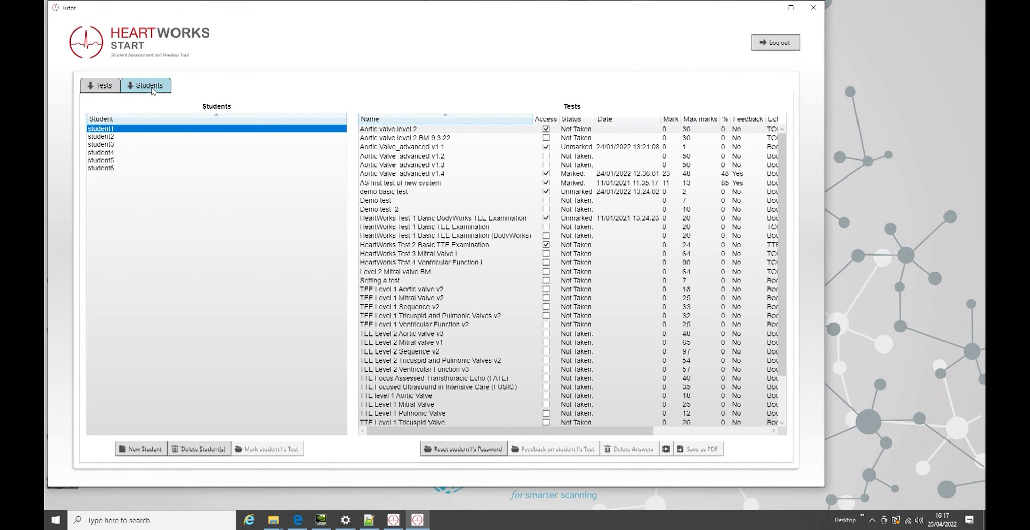
{"action": "left_click", "coordinate": [110, 169]}
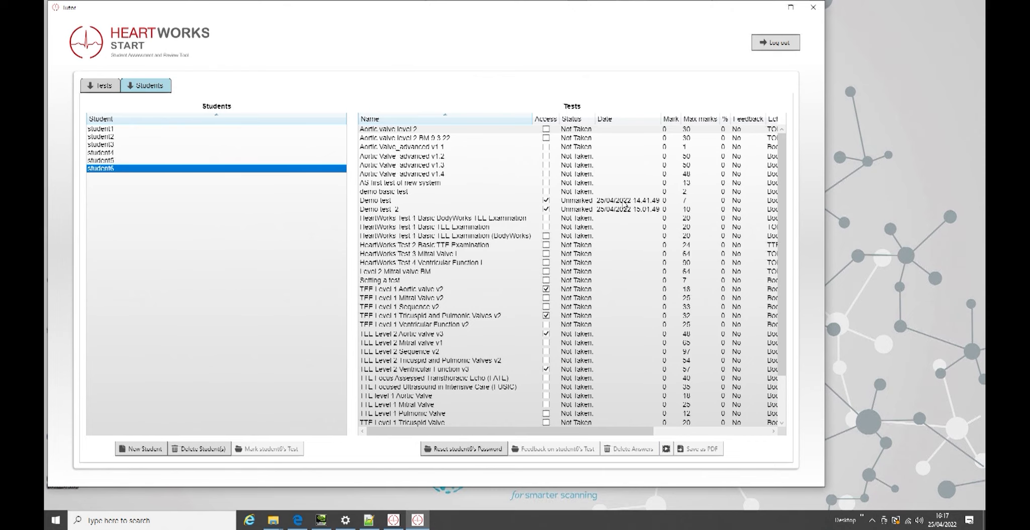
{"action": "left_click_drag", "start_coordinate": [648, 435], "coordinate": [776, 449]}
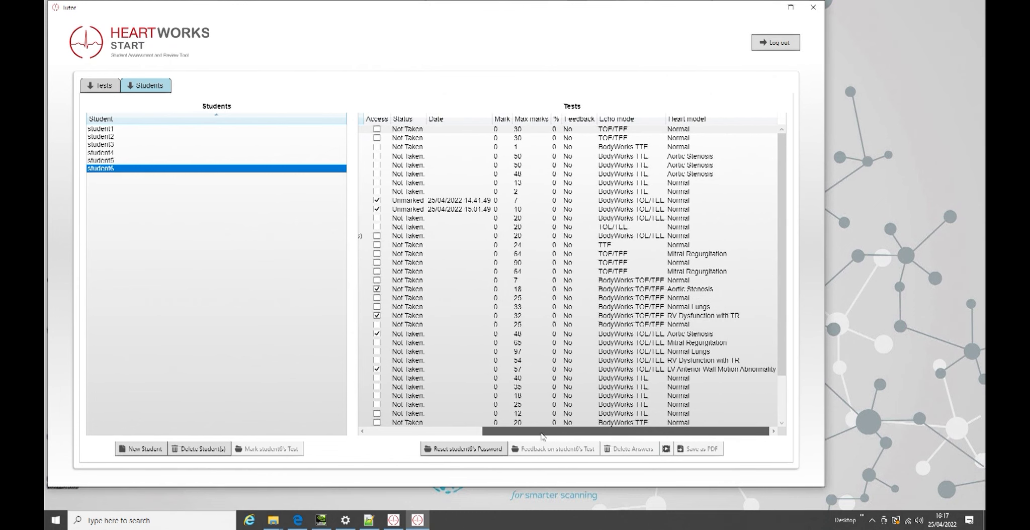
{"action": "left_click_drag", "start_coordinate": [542, 436], "coordinate": [427, 435]}
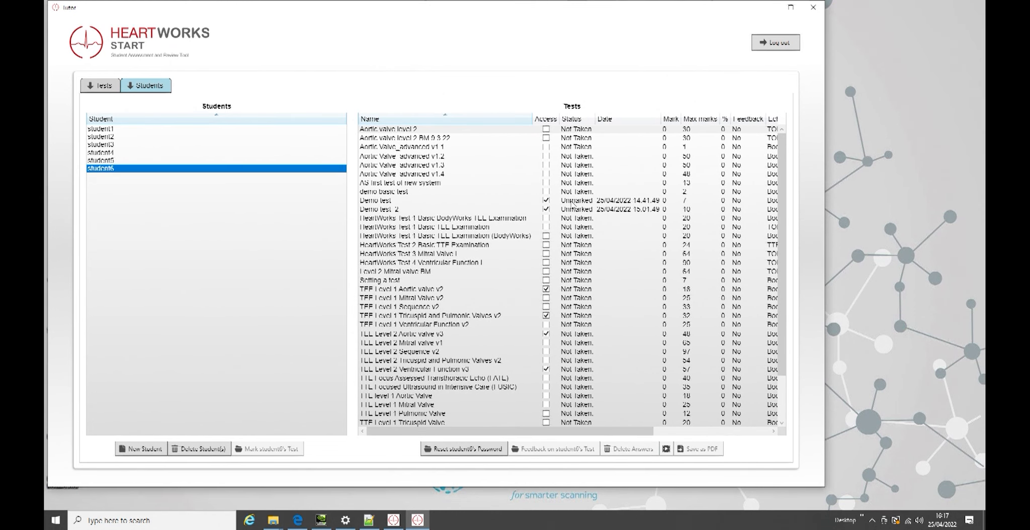
{"action": "left_click", "coordinate": [381, 210]}
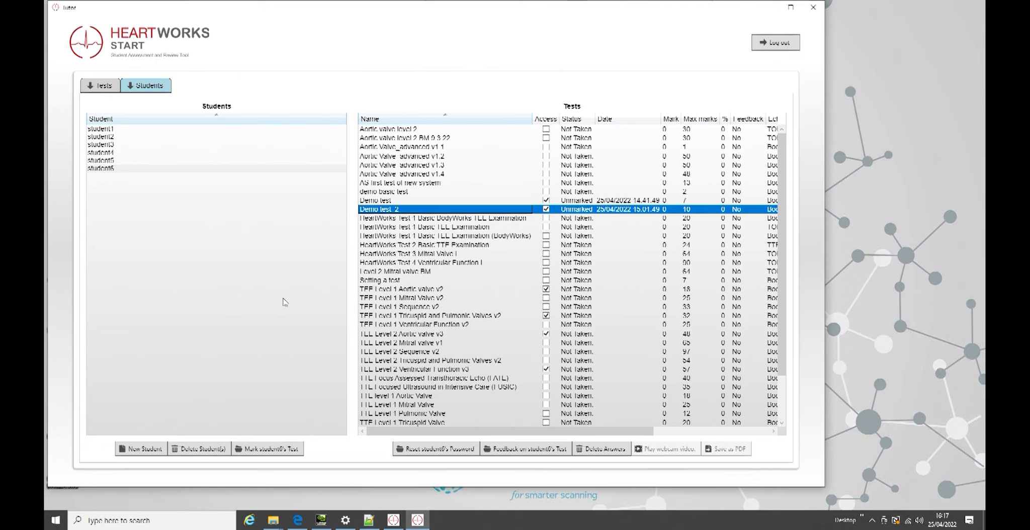
{"action": "left_click", "coordinate": [277, 450]}
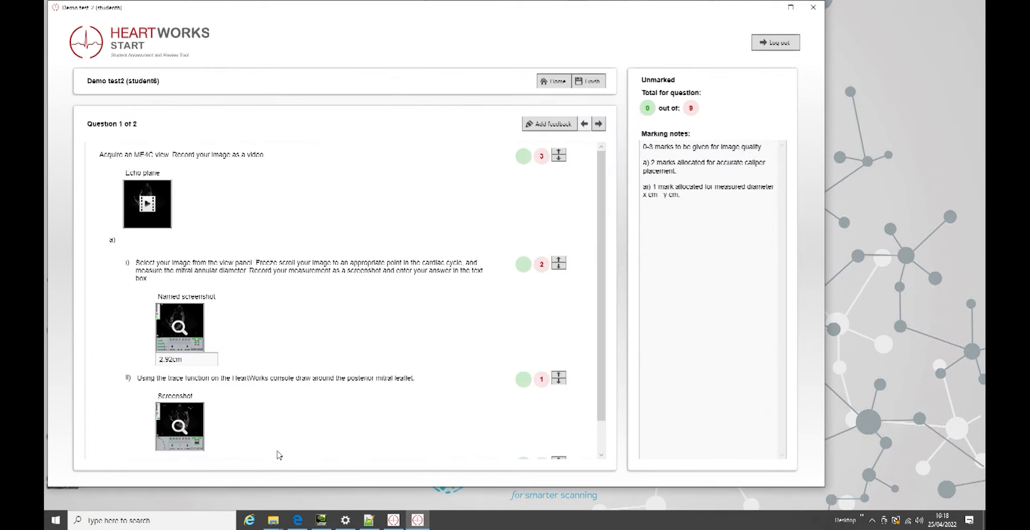
Play the student's recorded ME4C video, close the player and award 2 marks for image quality
{"action": "left_click", "coordinate": [158, 196]}
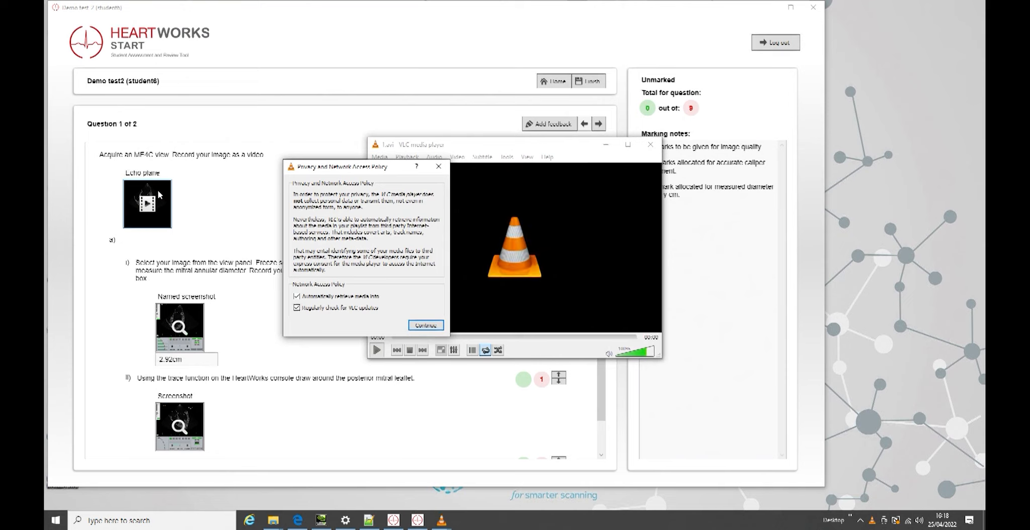
{"action": "left_click", "coordinate": [441, 168]}
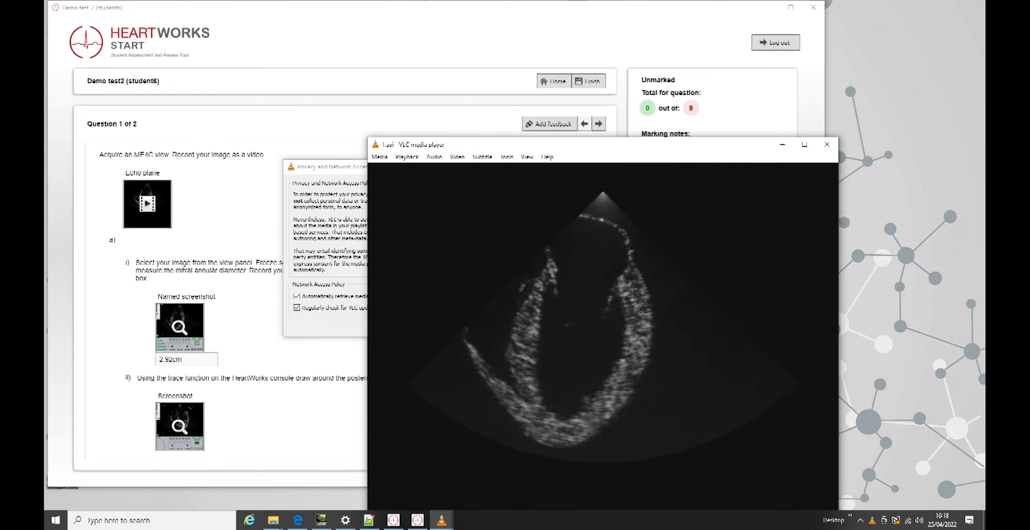
{"action": "left_click", "coordinate": [826, 144]}
{"action": "left_click", "coordinate": [438, 165]}
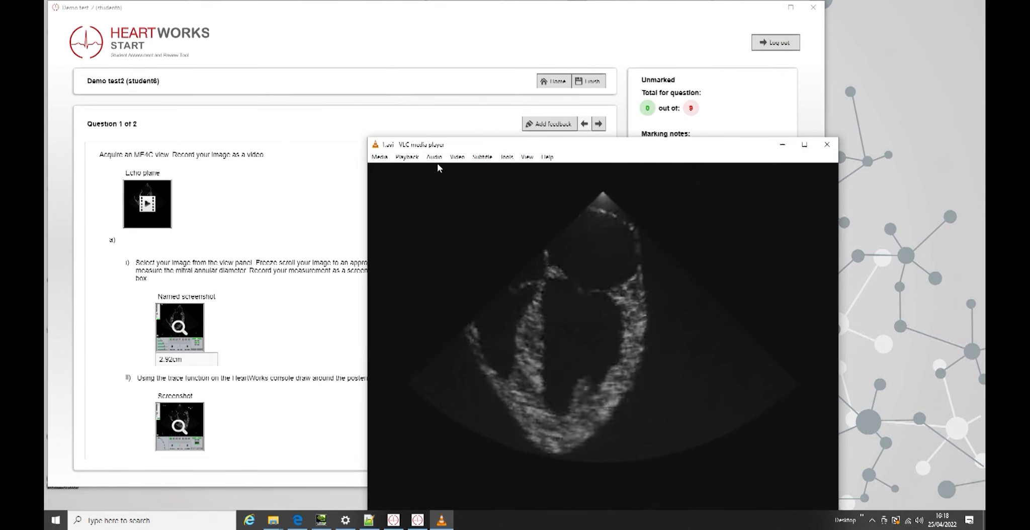
{"action": "left_click", "coordinate": [826, 144]}
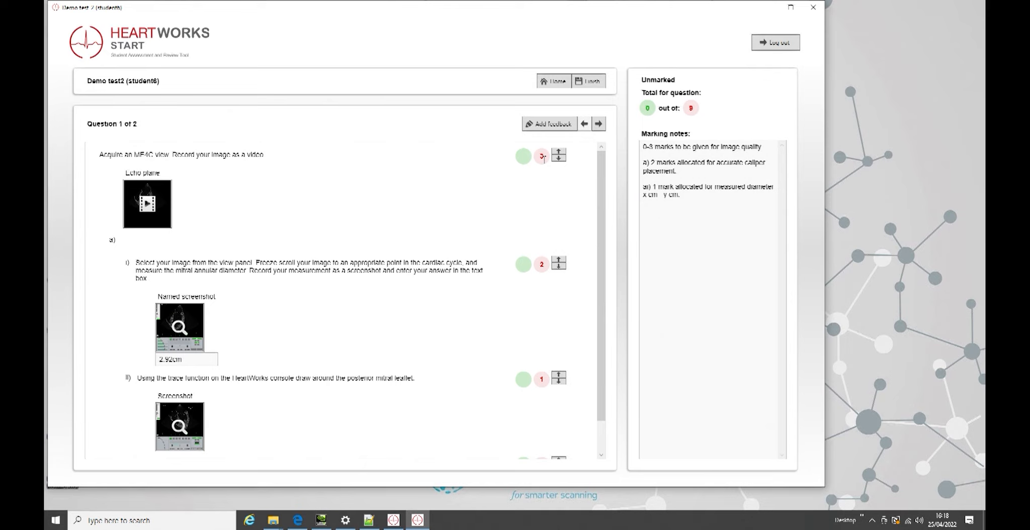
{"action": "left_click", "coordinate": [558, 154]}
Review the annular diameter and leaflet trace screenshots, awarding 2 marks for the measurement and 1 mark for the trace
{"action": "left_click", "coordinate": [179, 327]}
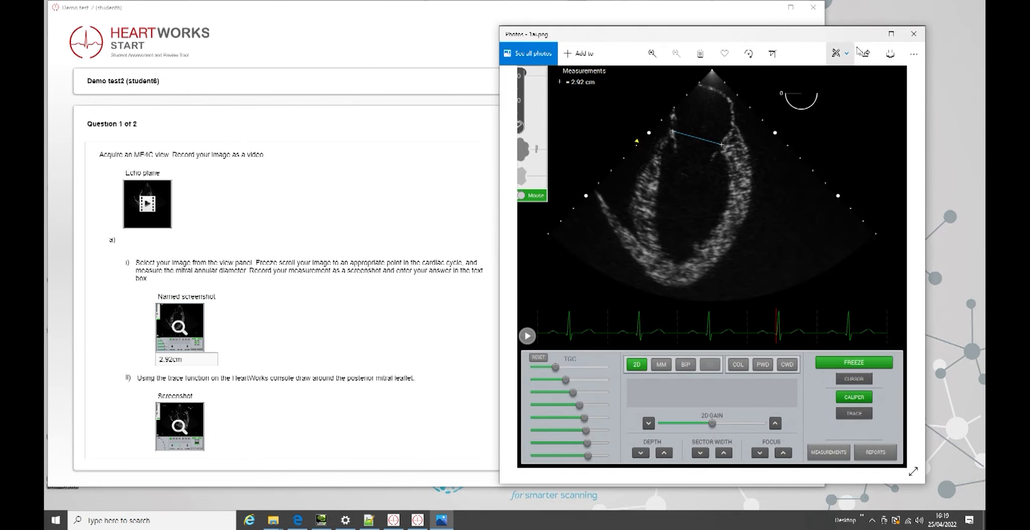
{"action": "left_click", "coordinate": [913, 35]}
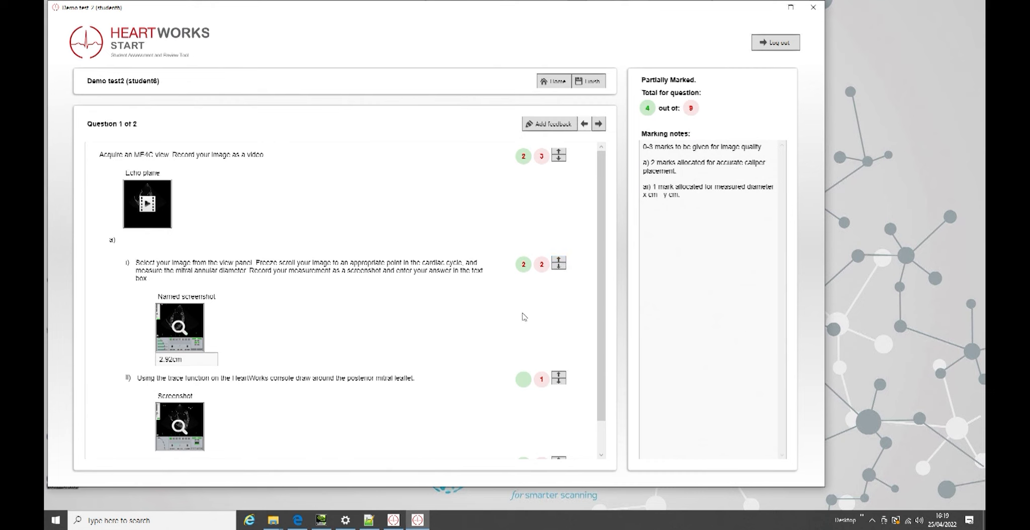
{"action": "scroll", "coordinate": [523, 322], "scroll_direction": "down", "scroll_amount": 1}
{"action": "left_click", "coordinate": [191, 387]}
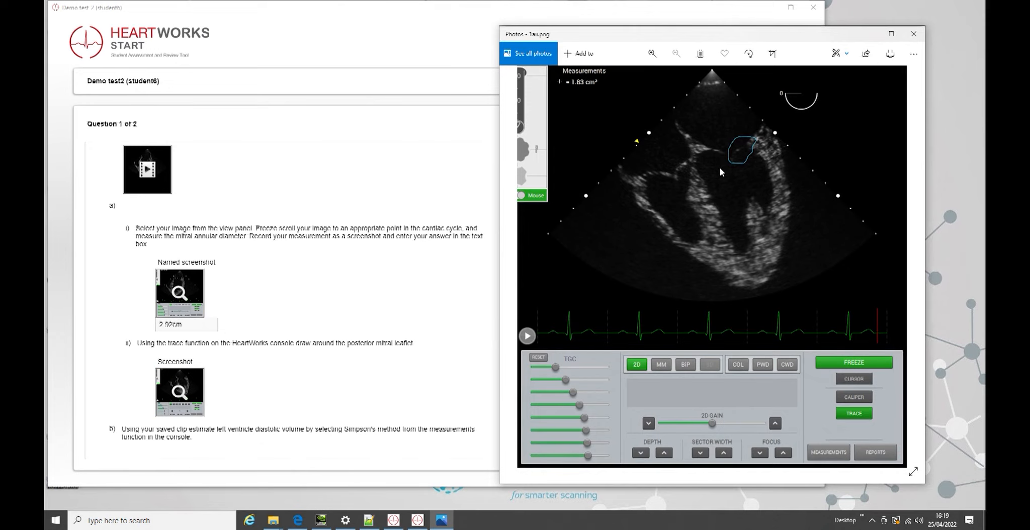
{"action": "left_click", "coordinate": [914, 36]}
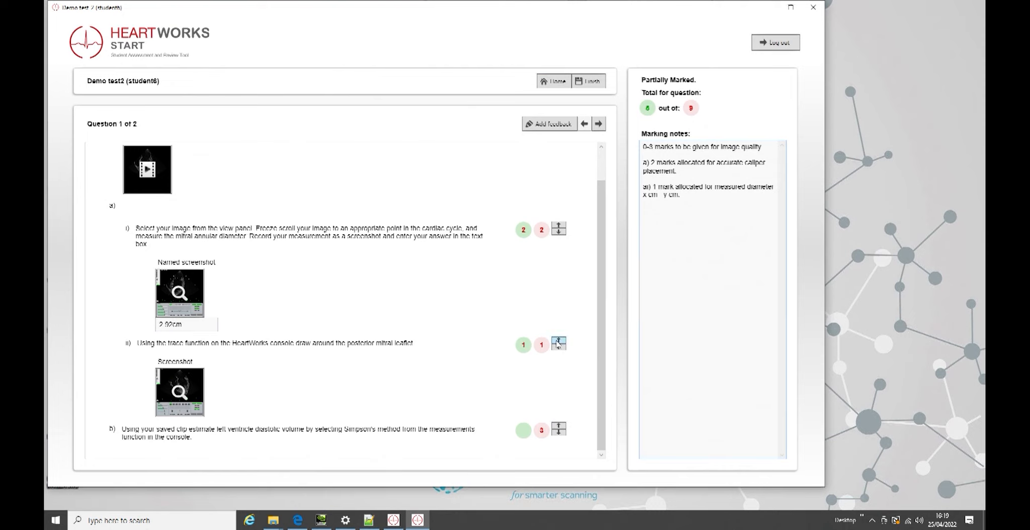
Award question 2 a mark of 1 and add the feedback note "Correct answer, well done"
{"action": "left_click", "coordinate": [598, 125]}
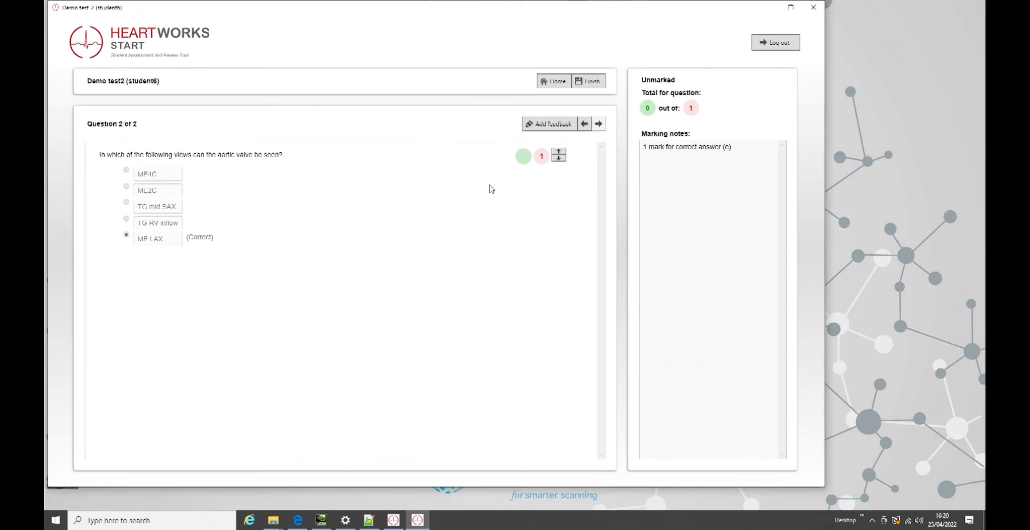
{"action": "left_click", "coordinate": [561, 154]}
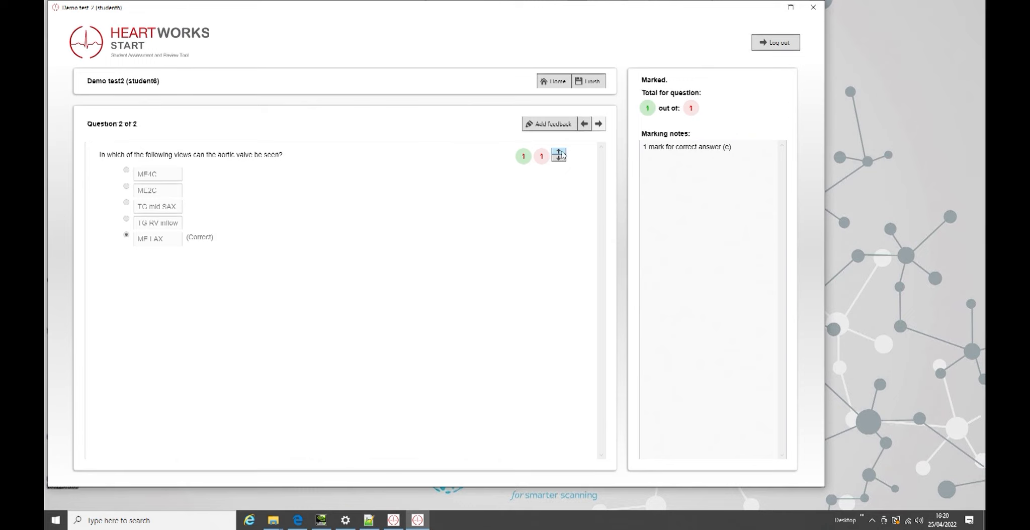
{"action": "left_click", "coordinate": [559, 124]}
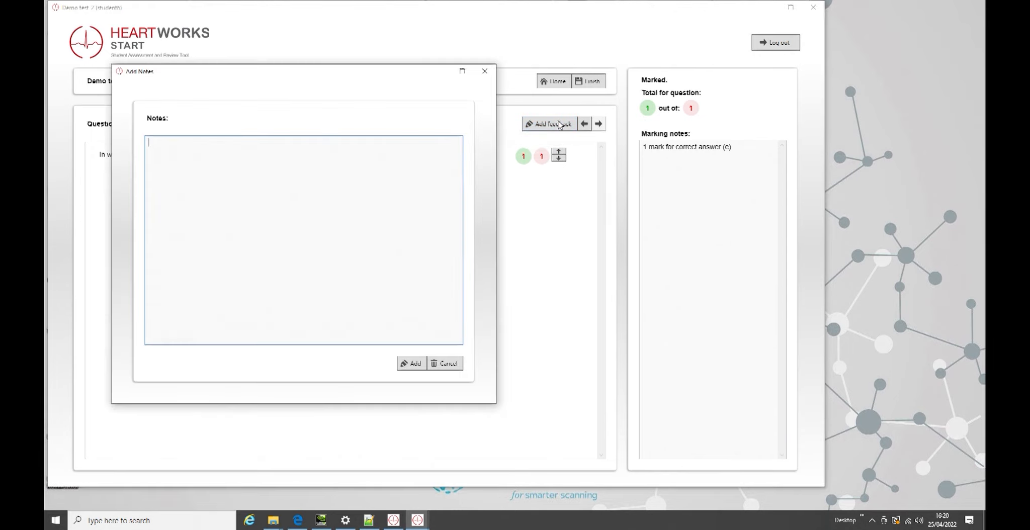
{"action": "type", "text": "Correct answer, well done"}
{"action": "left_click", "coordinate": [414, 363]}
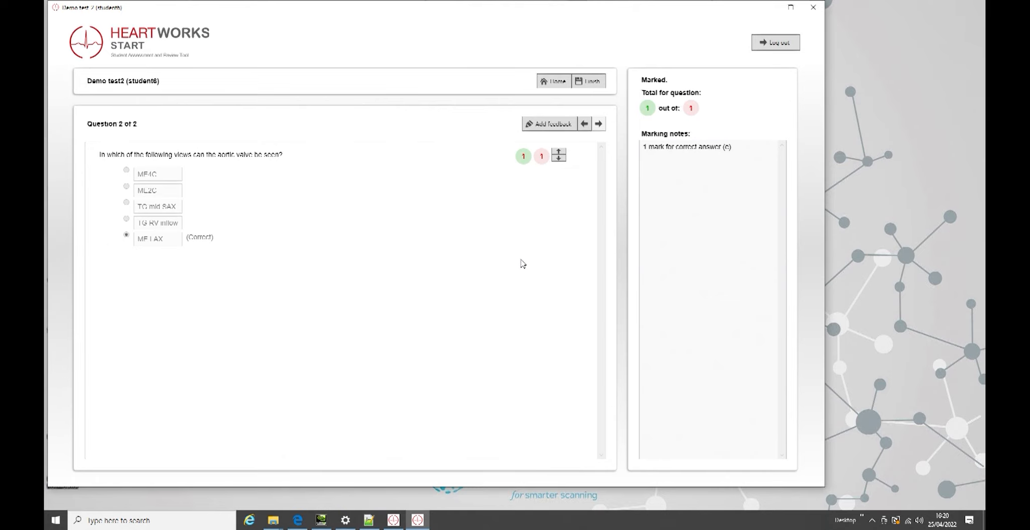
Save student5's marked Aortic Valve_advanced v1.2 test and reopen it for marking
{"action": "left_click", "coordinate": [593, 84]}
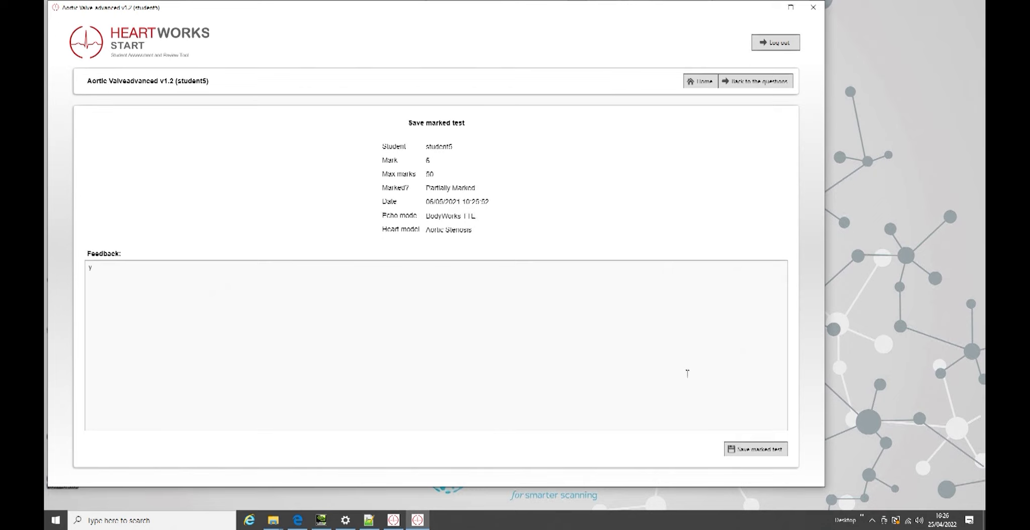
{"action": "left_click", "coordinate": [749, 450]}
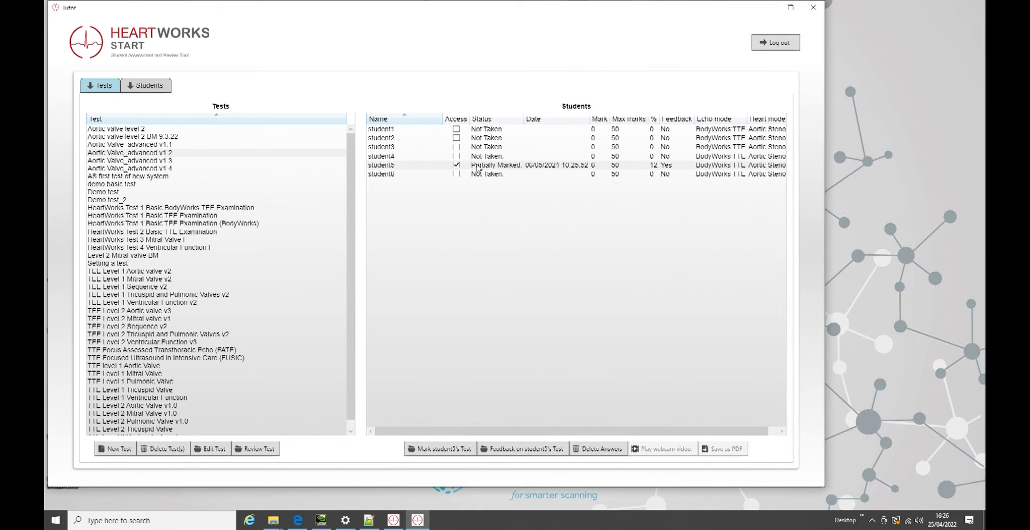
{"action": "left_click", "coordinate": [387, 167]}
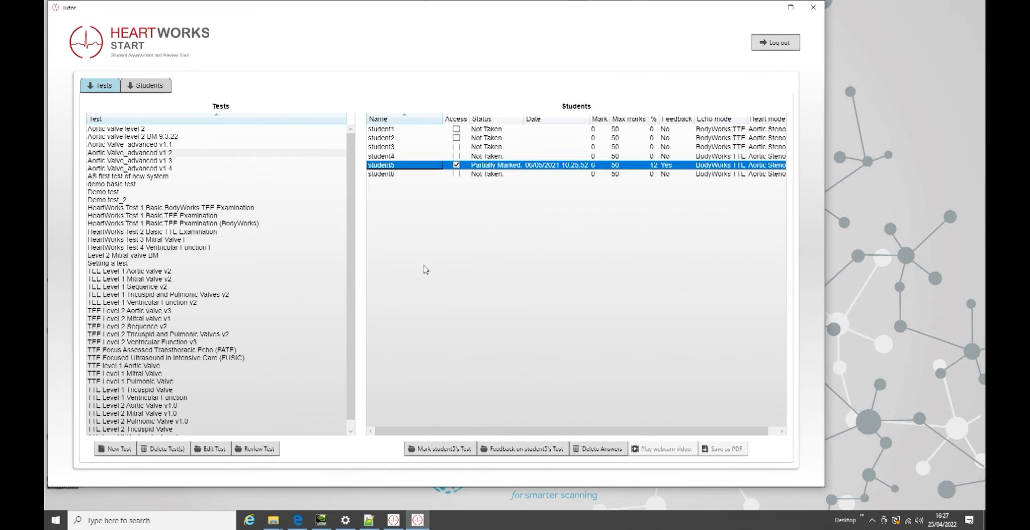
{"action": "left_click", "coordinate": [434, 453]}
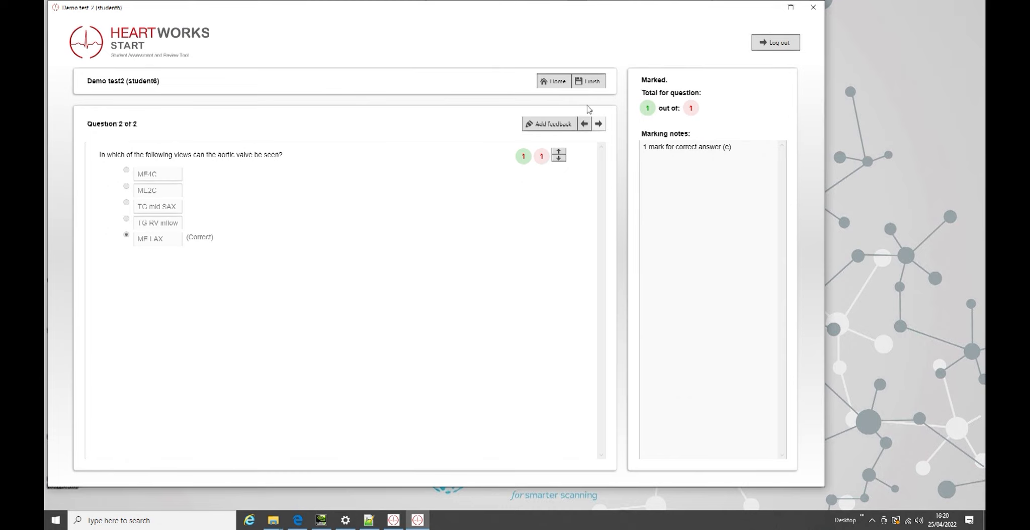
Finish marking, enter the overall feedback "An excellent effort. PLease focus on correct angle of rotation for your imaging planes." and save the marked test
{"action": "left_click", "coordinate": [594, 83]}
{"action": "left_click", "coordinate": [508, 302]}
{"action": "type", "text": "An excellent eff"}
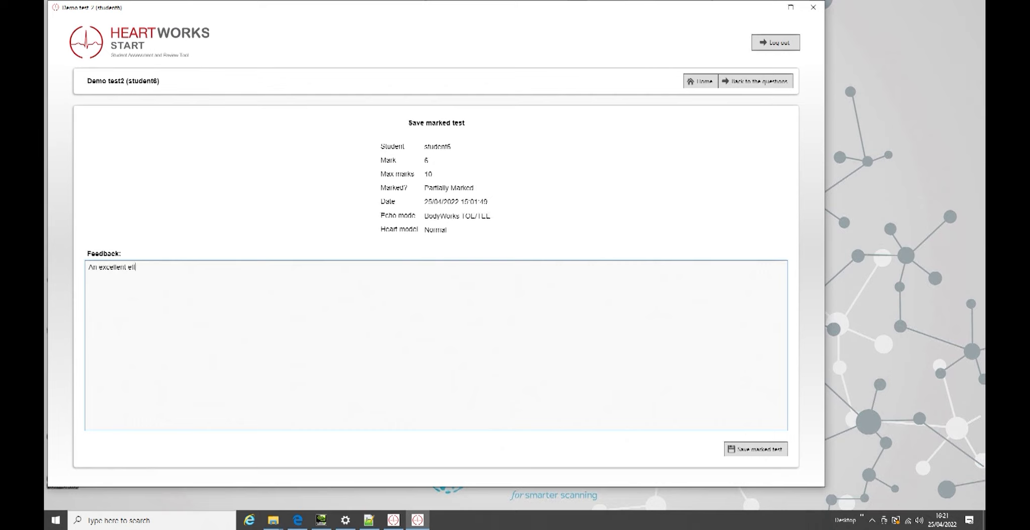
{"action": "type", "text": "ort. PLease focus on correct angle of rotation for your imaging planes."}
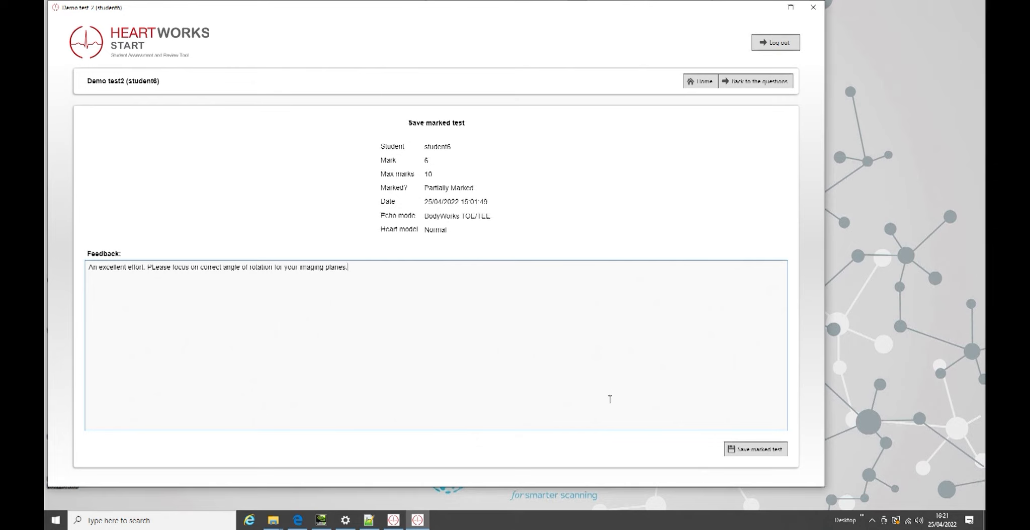
{"action": "left_click", "coordinate": [761, 451]}
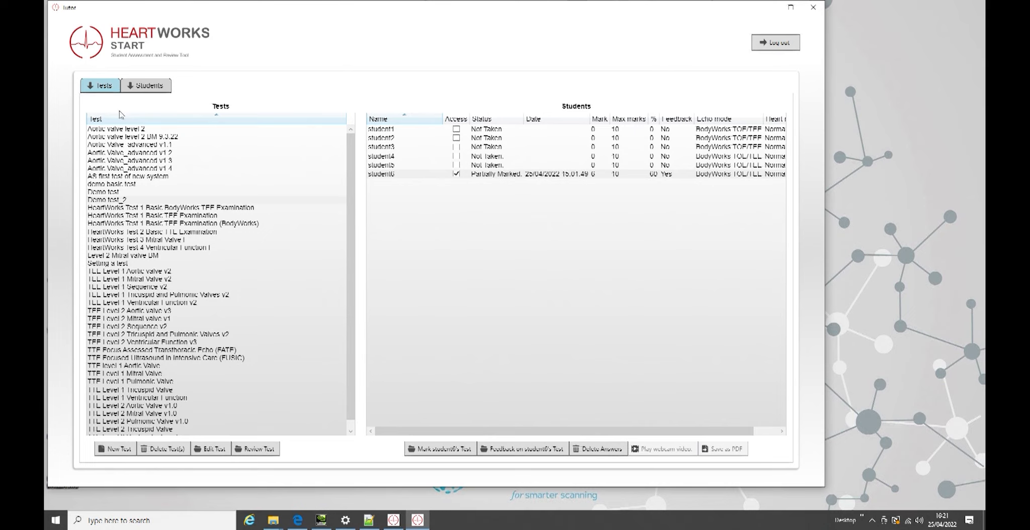
Check the marking entries of student3 and student6 for Demo test_2 in the tests view
{"action": "left_click", "coordinate": [117, 200]}
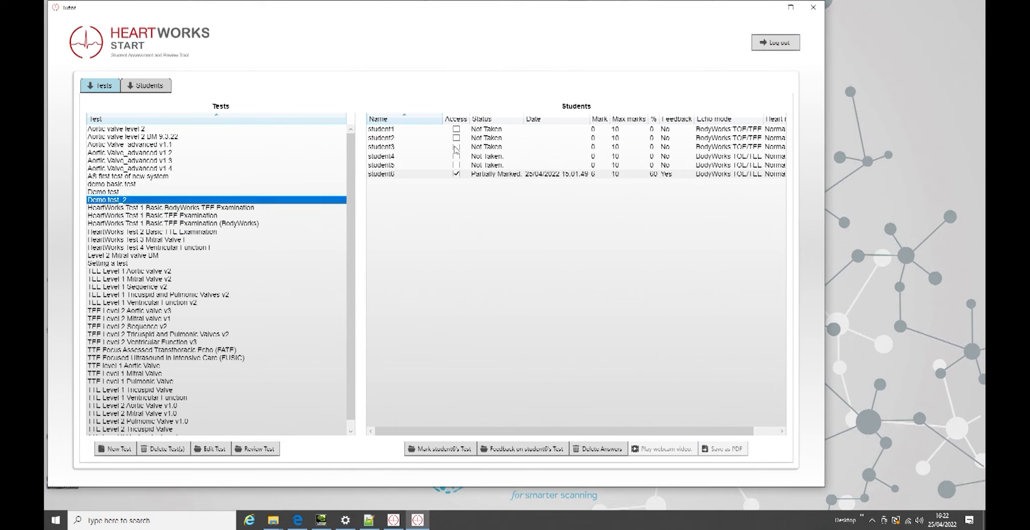
{"action": "left_click", "coordinate": [384, 147]}
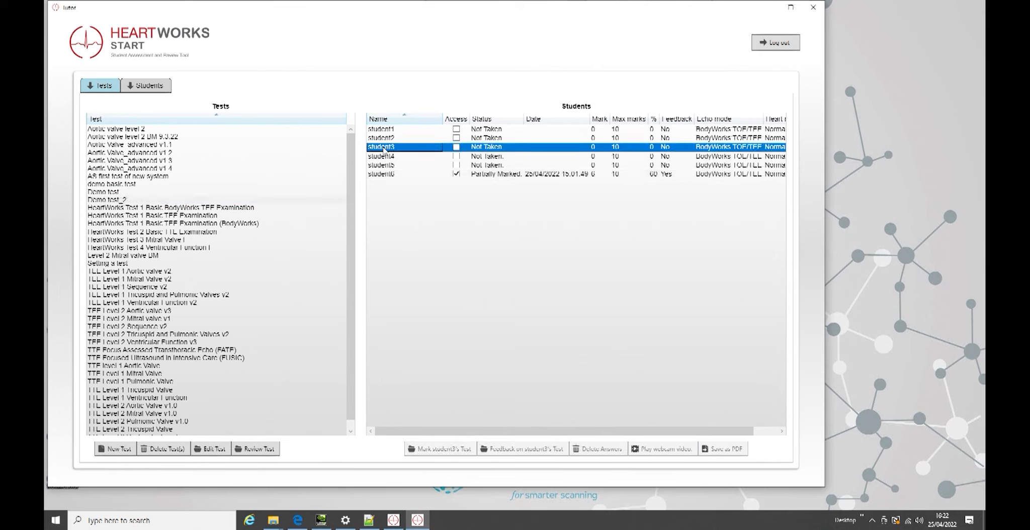
{"action": "left_click", "coordinate": [386, 175]}
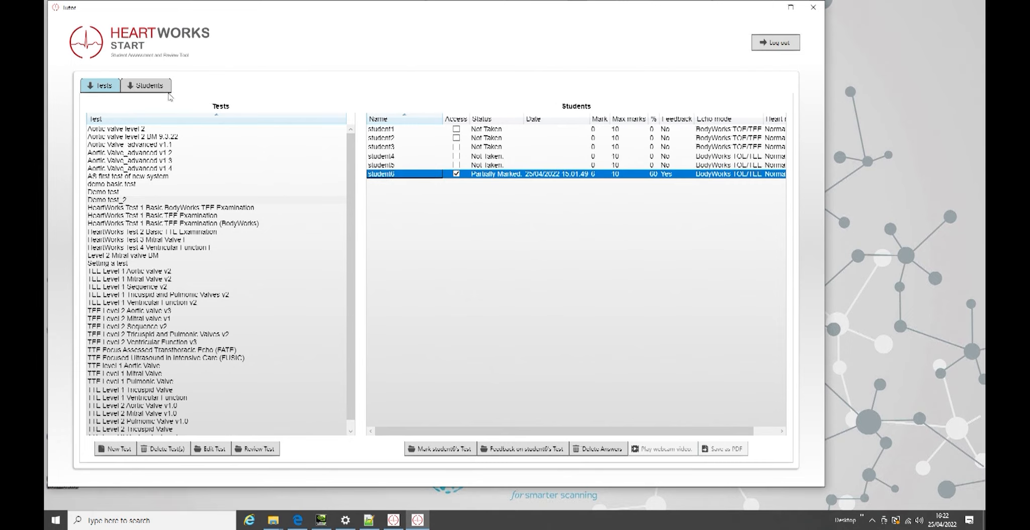
Delete student6's answers for Demo test_2 from the students view and select student6 again
{"action": "left_click", "coordinate": [153, 85]}
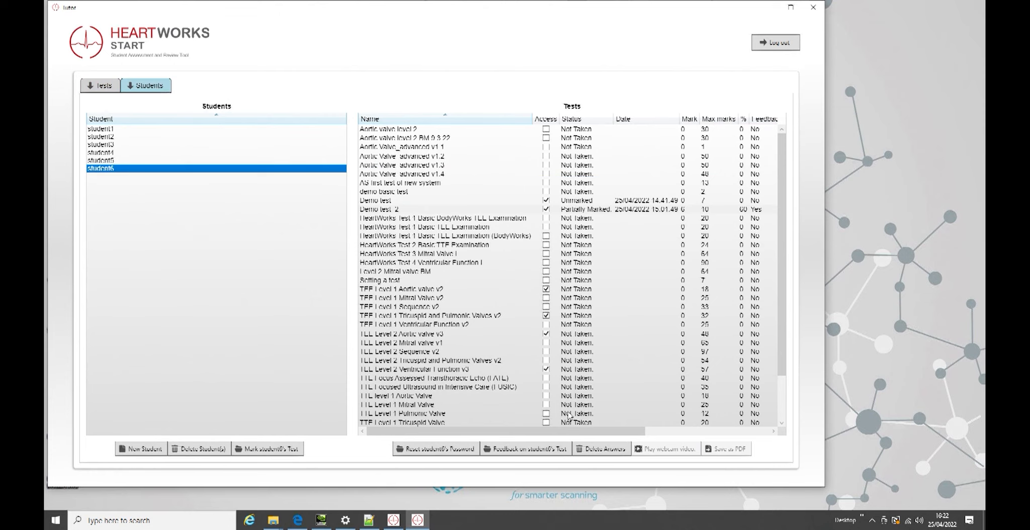
{"action": "left_click", "coordinate": [595, 454]}
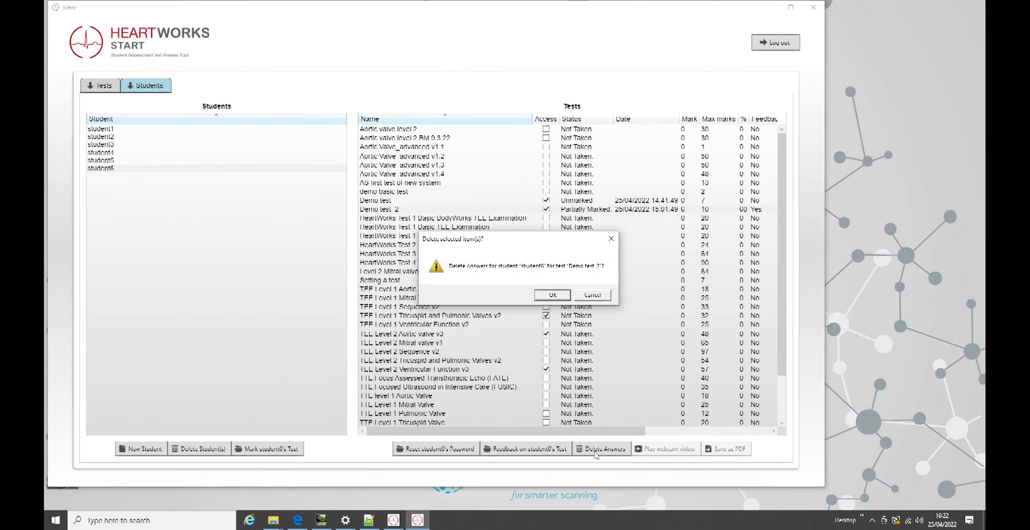
{"action": "left_click", "coordinate": [554, 295]}
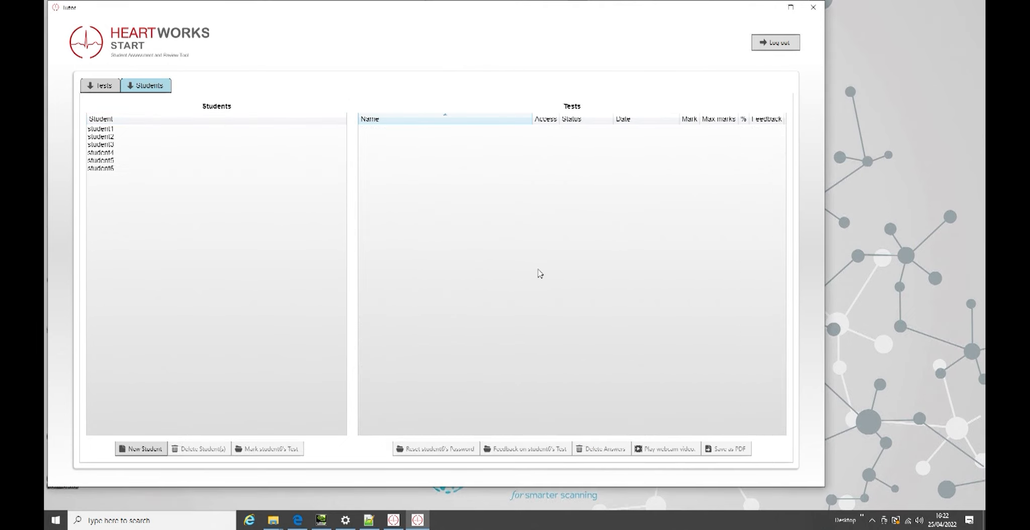
{"action": "left_click", "coordinate": [110, 168]}
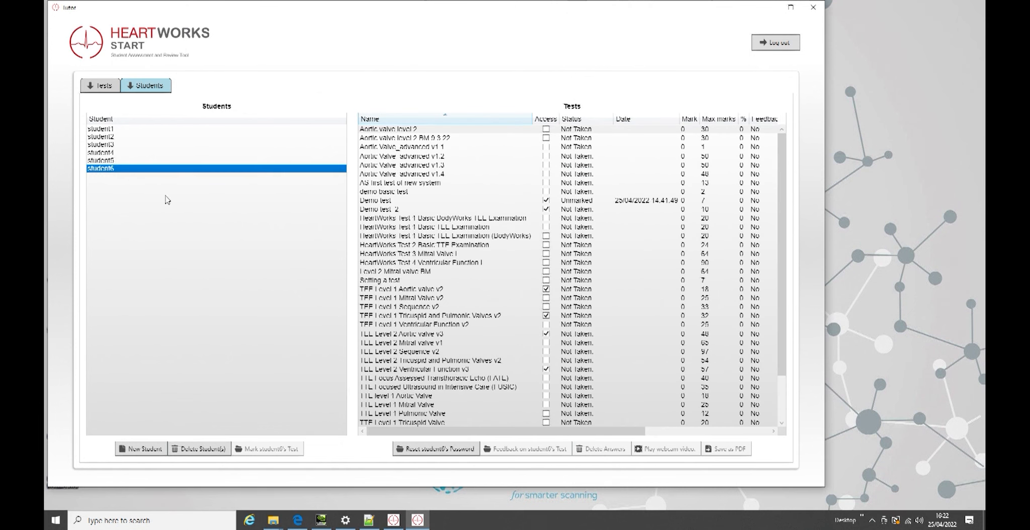